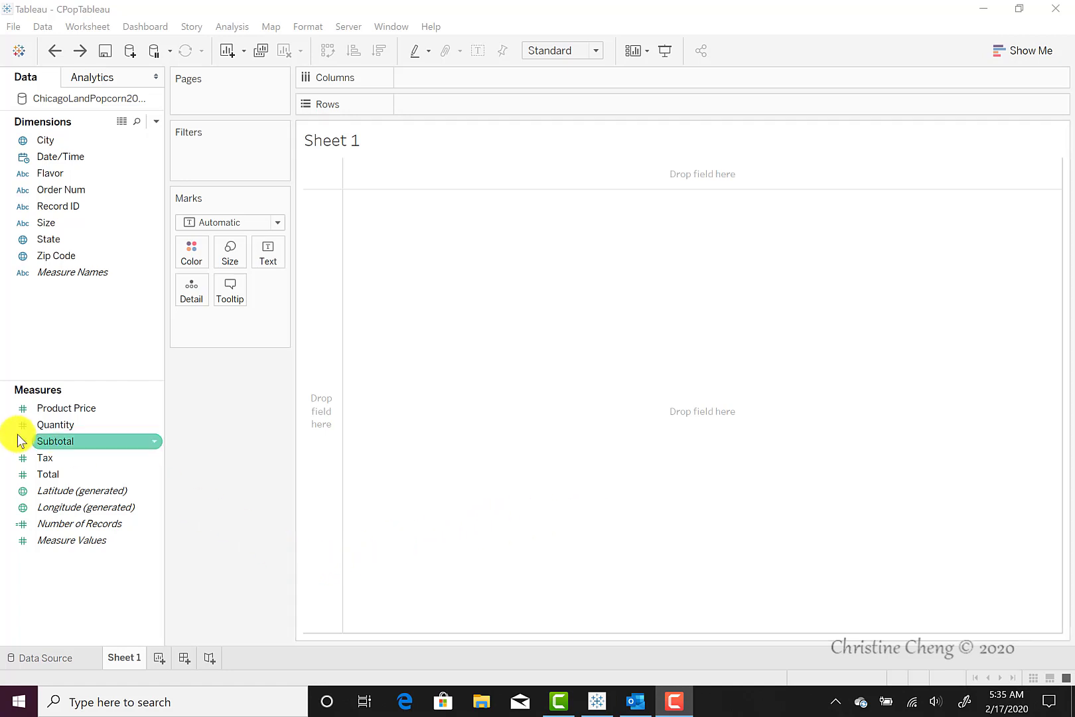
Step: Plot the 49 states as a symbol map using generated Latitude and Longitude, with State as detail
{"action": "double_click", "coordinate": [61, 240]}
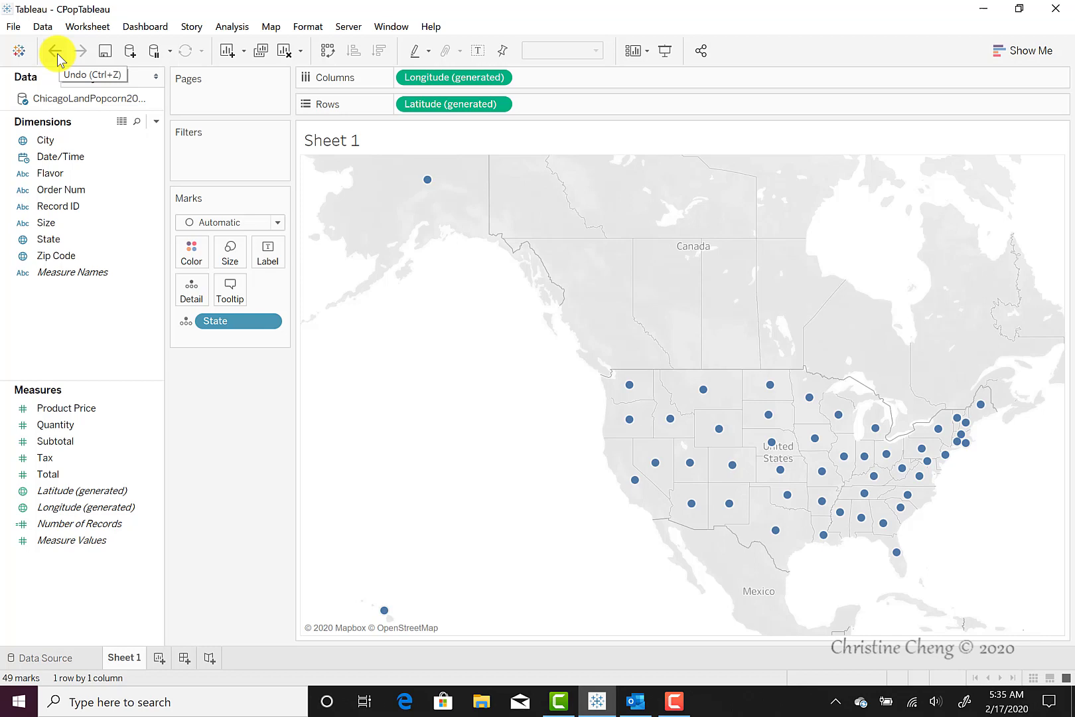
{"action": "left_click", "coordinate": [56, 52]}
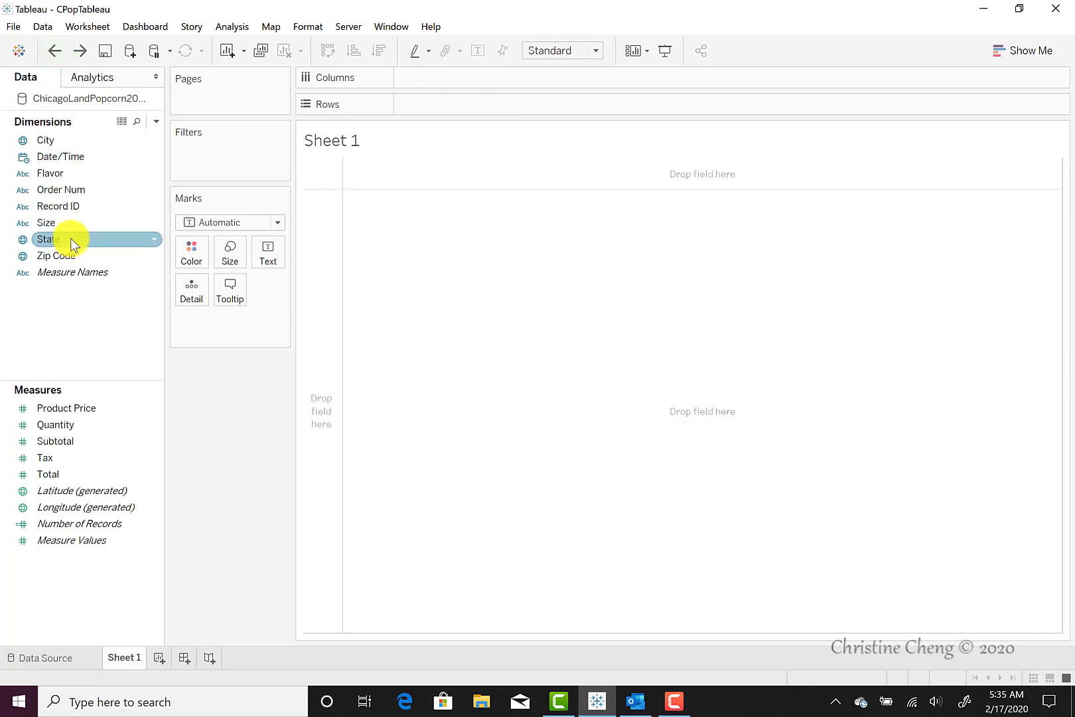
{"action": "left_click_drag", "start_coordinate": [70, 239], "coordinate": [397, 272]}
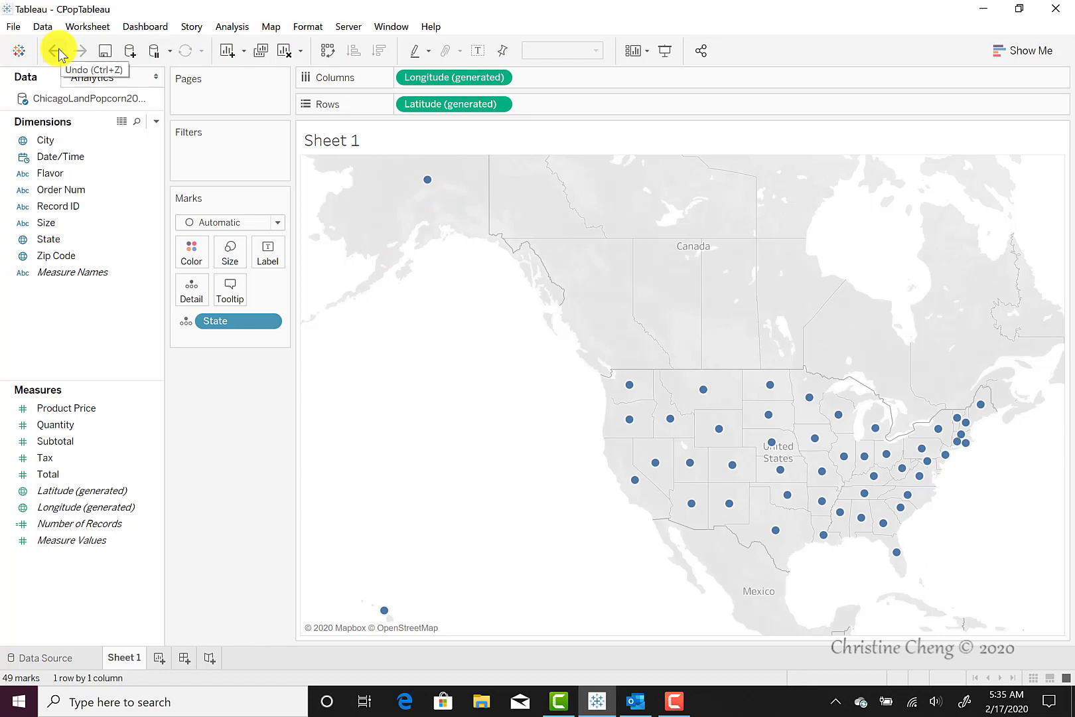
{"action": "left_click", "coordinate": [59, 52]}
{"action": "left_click", "coordinate": [53, 257]}
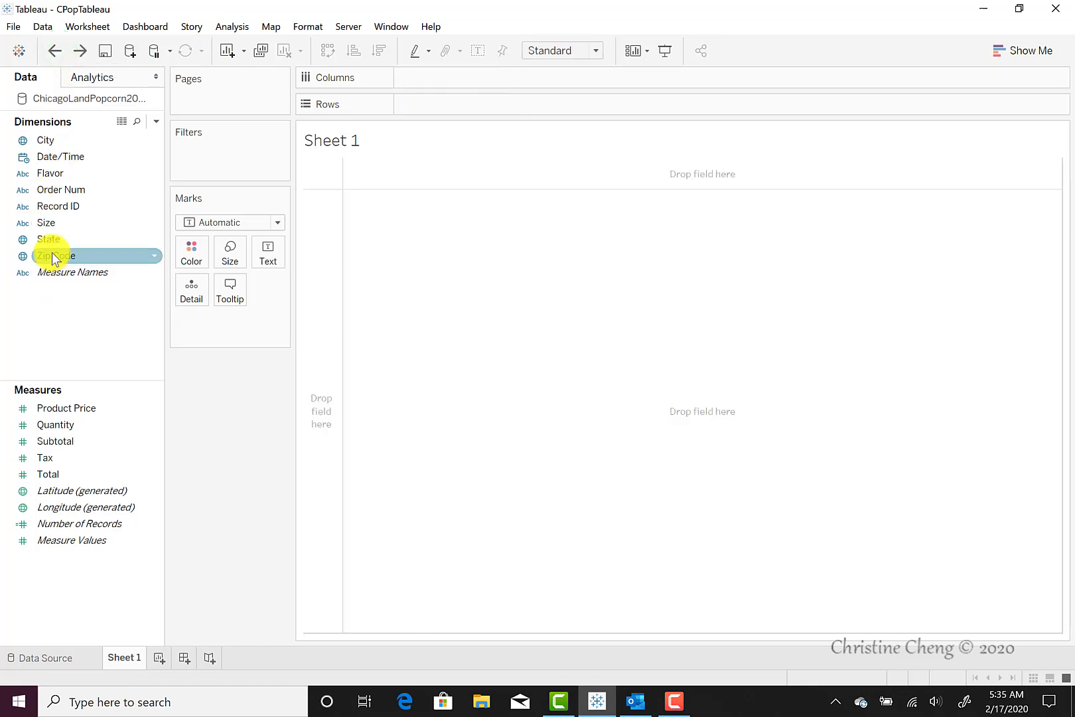
{"action": "left_click", "coordinate": [56, 246]}
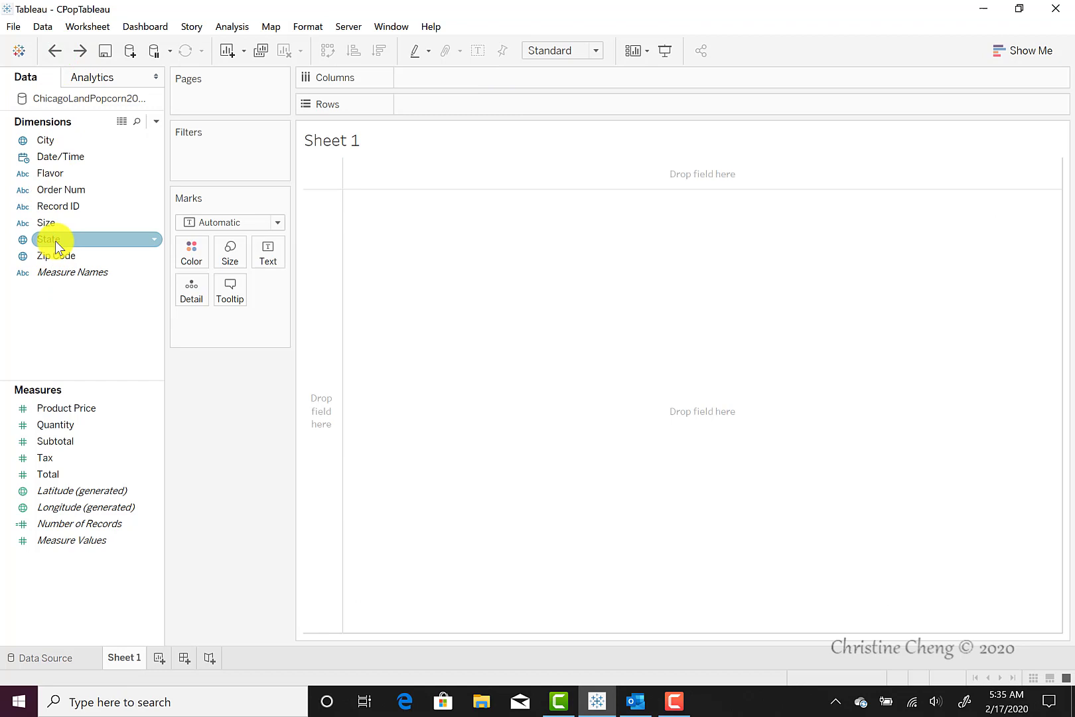
{"action": "left_click_drag", "start_coordinate": [55, 238], "coordinate": [415, 118]}
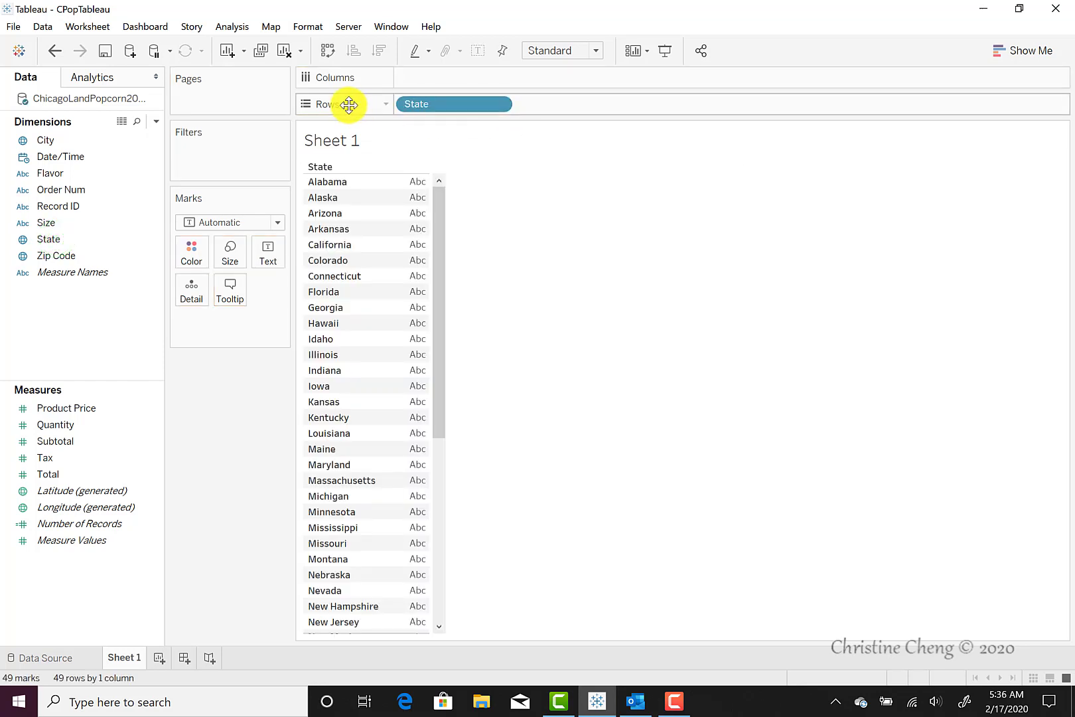
{"action": "left_click", "coordinate": [54, 51]}
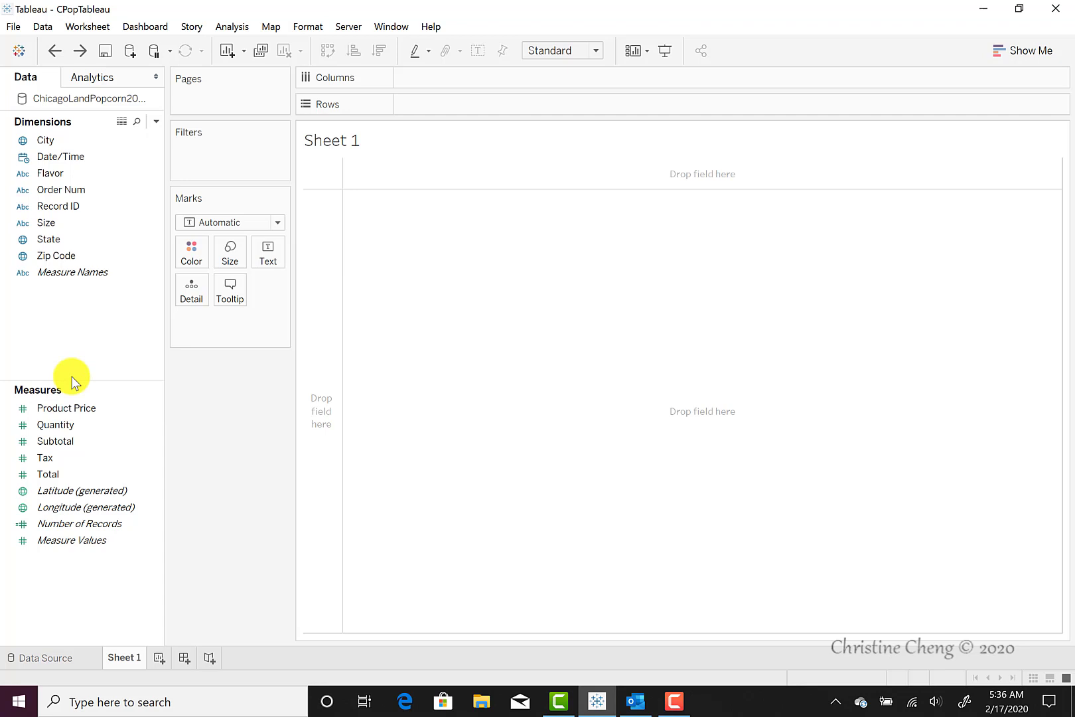
{"action": "left_click", "coordinate": [66, 239]}
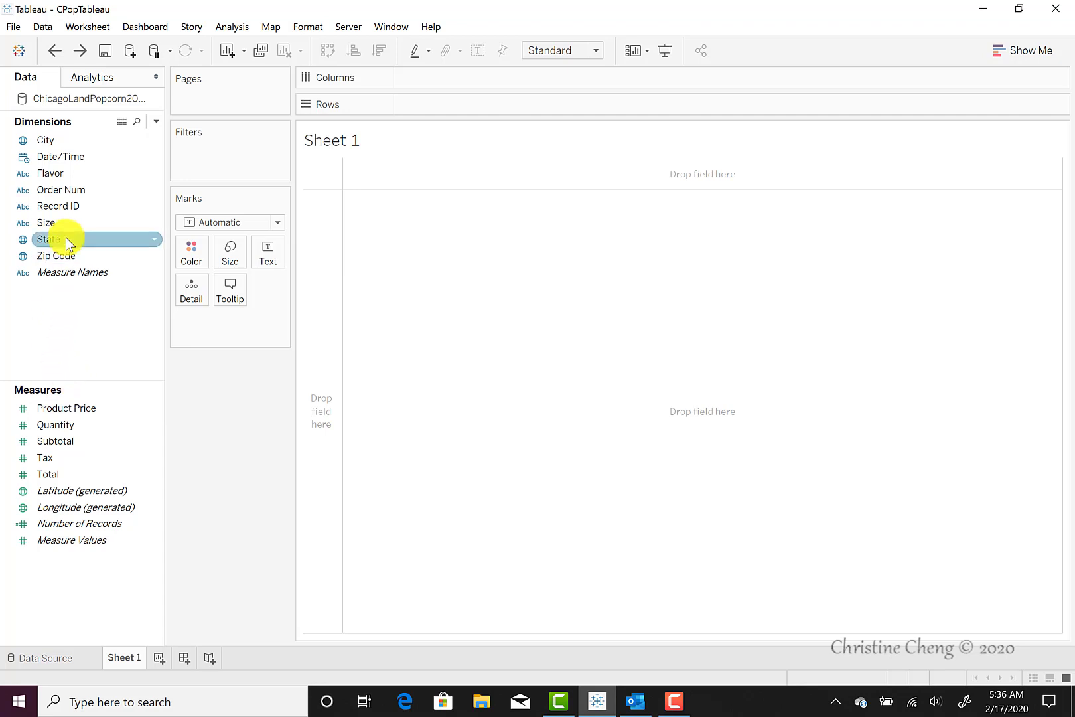
{"action": "double_click", "coordinate": [65, 239]}
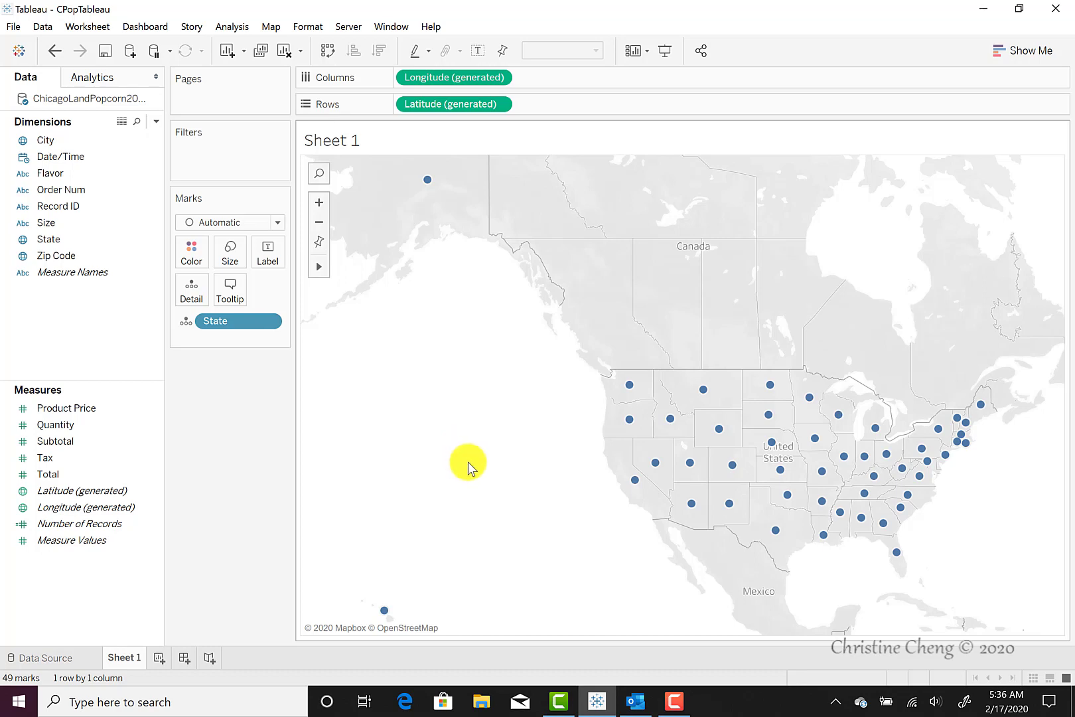
Step: Switch the state dot map to the Show Me filled map so all 49 states are shaded
{"action": "left_click", "coordinate": [1018, 52]}
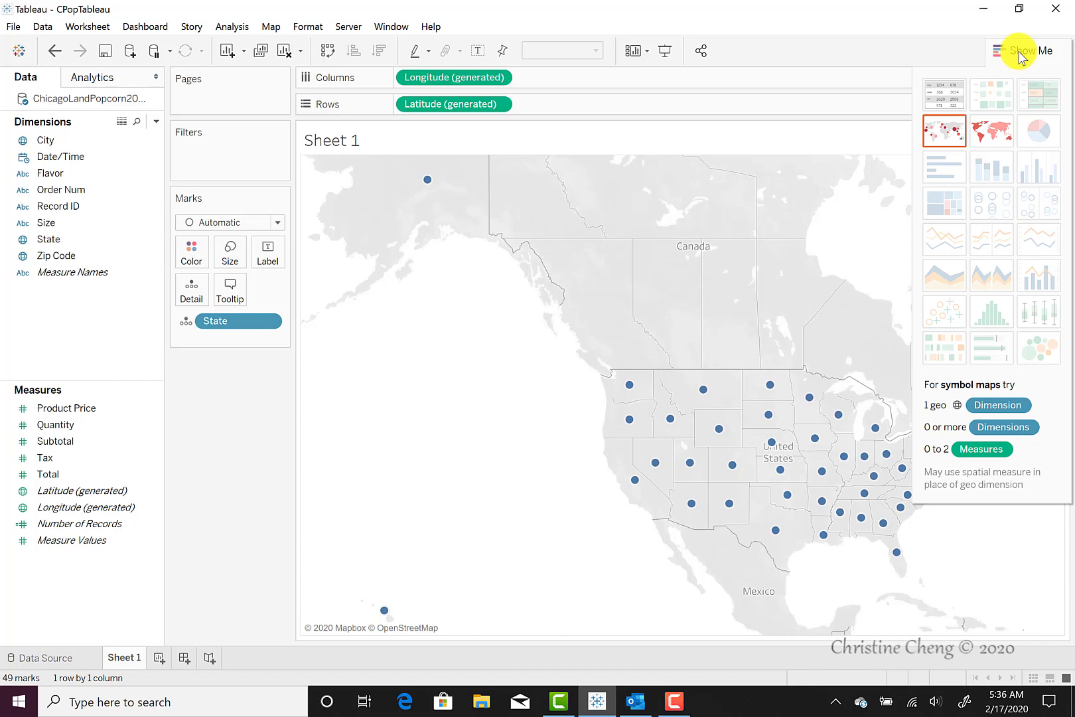
{"action": "left_click", "coordinate": [990, 139]}
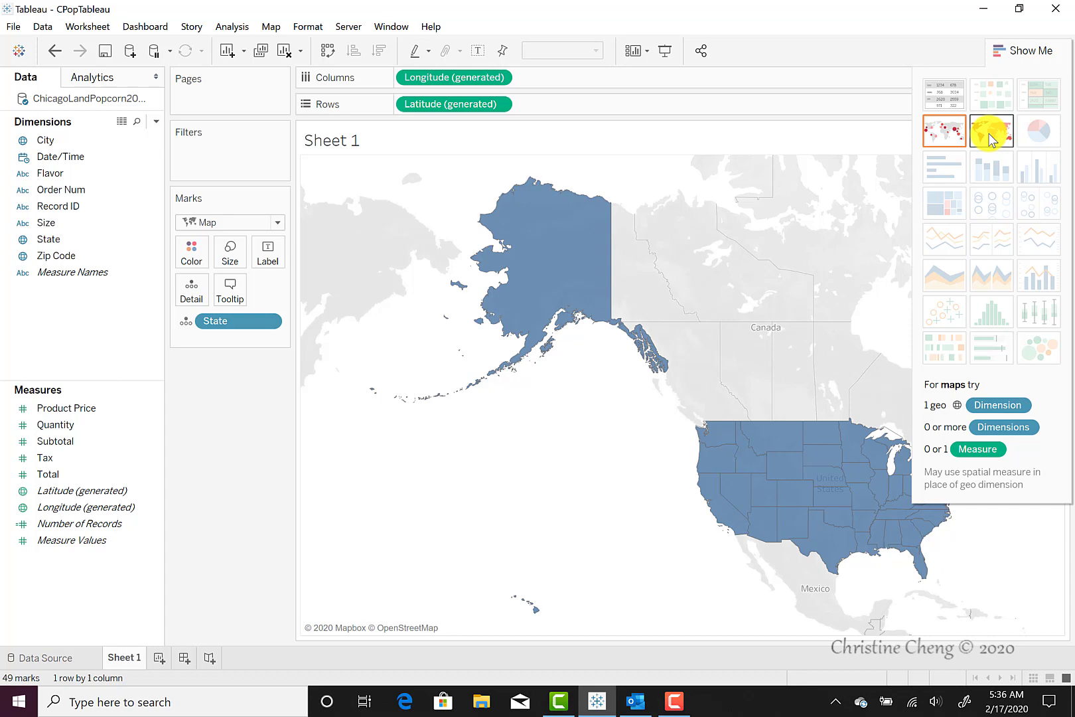
{"action": "left_click", "coordinate": [1028, 50]}
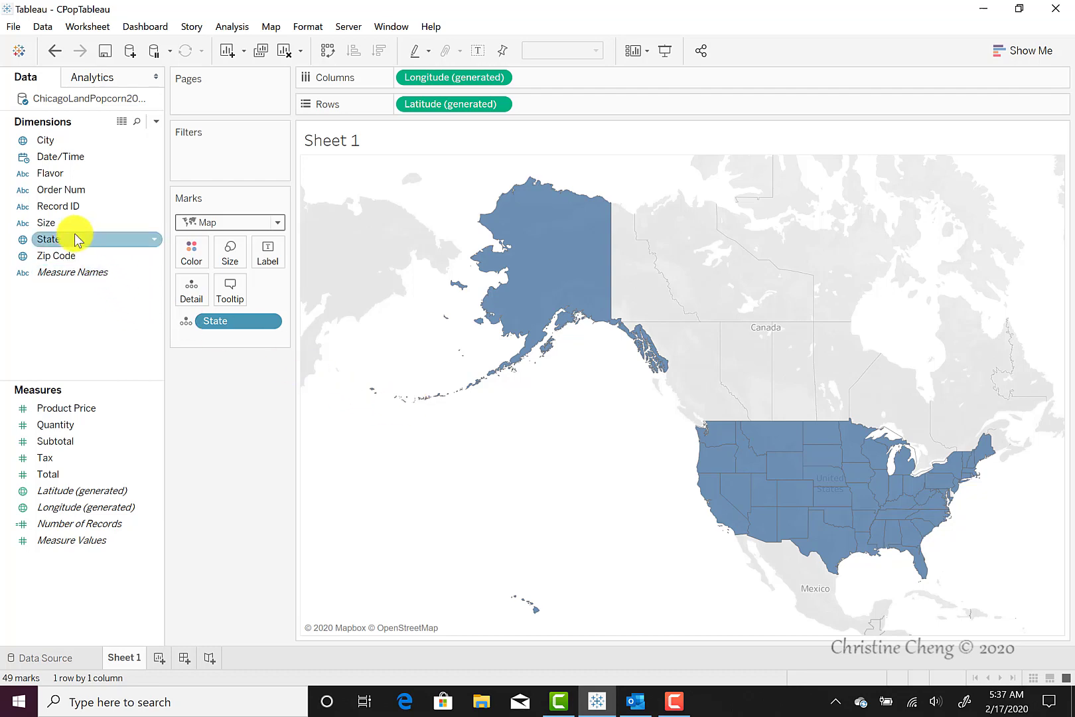
Step: Add State to the Marks card Label so each state shows its name
{"action": "left_click_drag", "start_coordinate": [73, 239], "coordinate": [269, 261]}
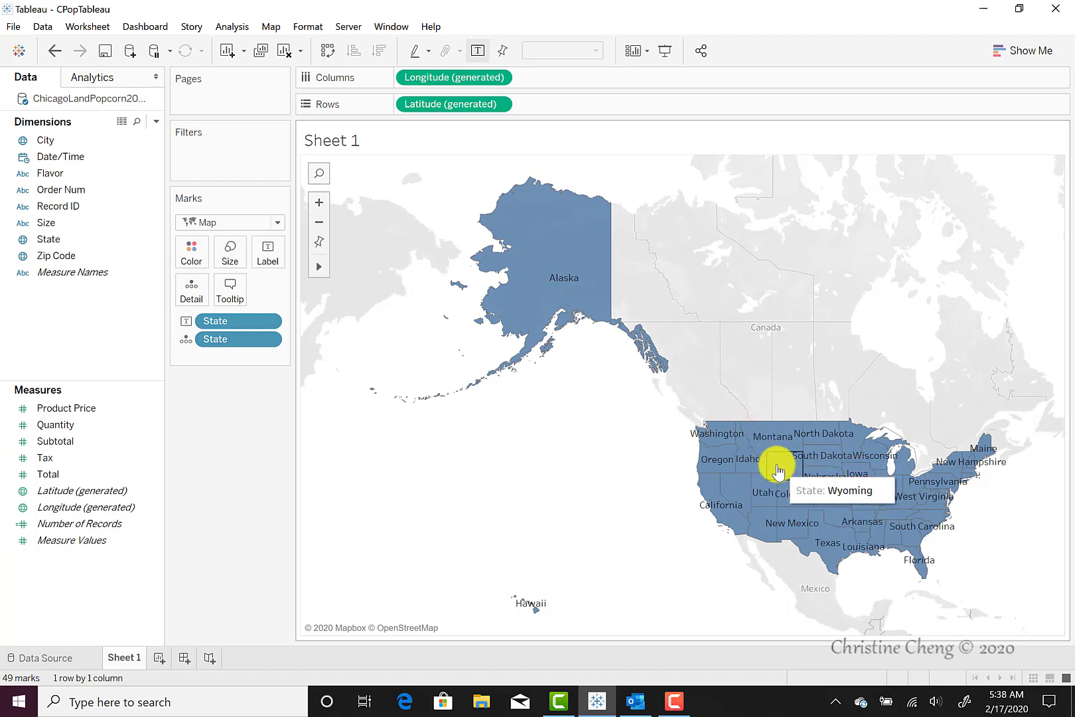
Step: Zoom and pan the map so the continental lower-48 states fill the view
{"action": "left_click", "coordinate": [319, 203]}
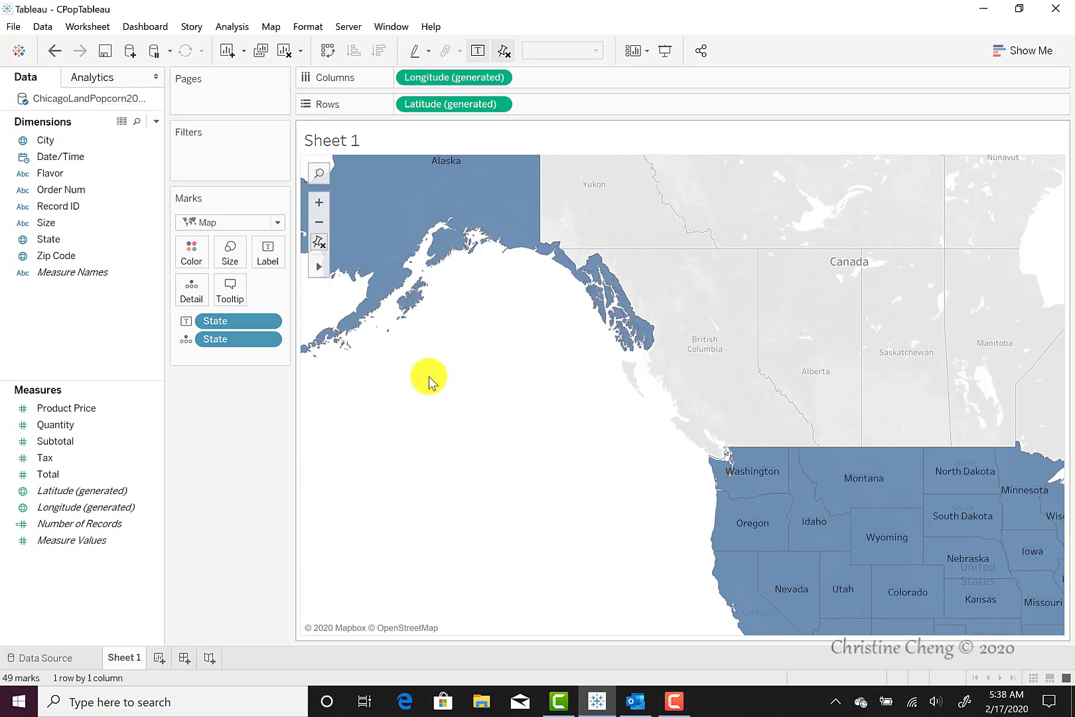
{"action": "mouse_move", "coordinate": [320, 272]}
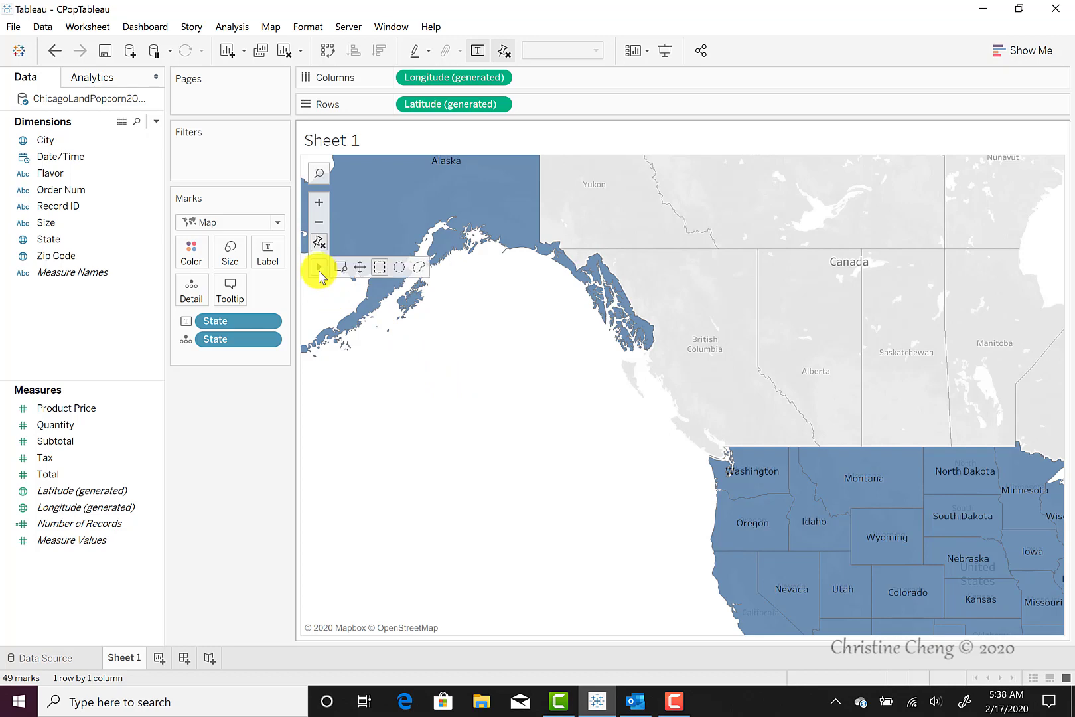
{"action": "left_click", "coordinate": [359, 266]}
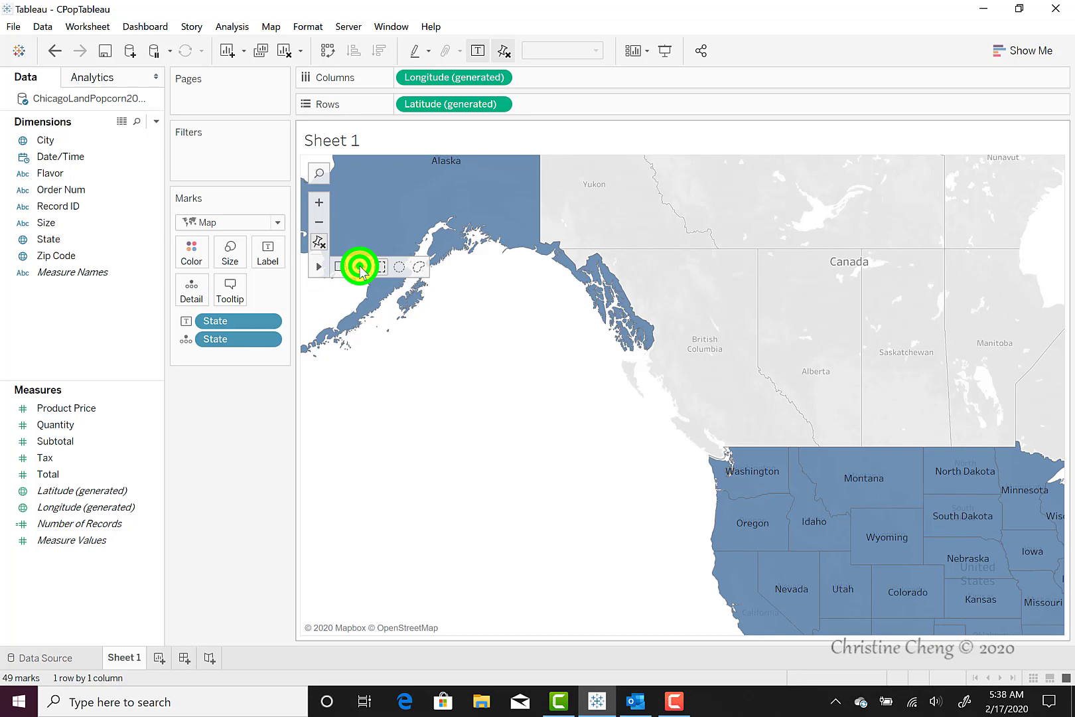
{"action": "left_click_drag", "start_coordinate": [897, 374], "coordinate": [686, 263]}
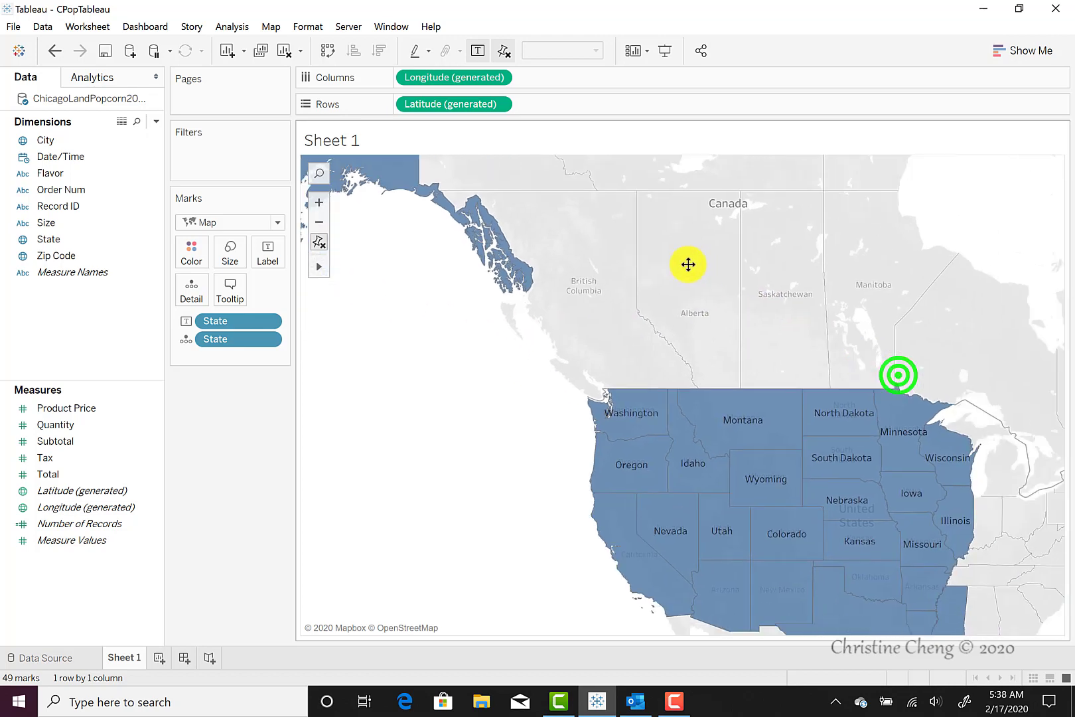
{"action": "left_click_drag", "start_coordinate": [1032, 544], "coordinate": [959, 472]}
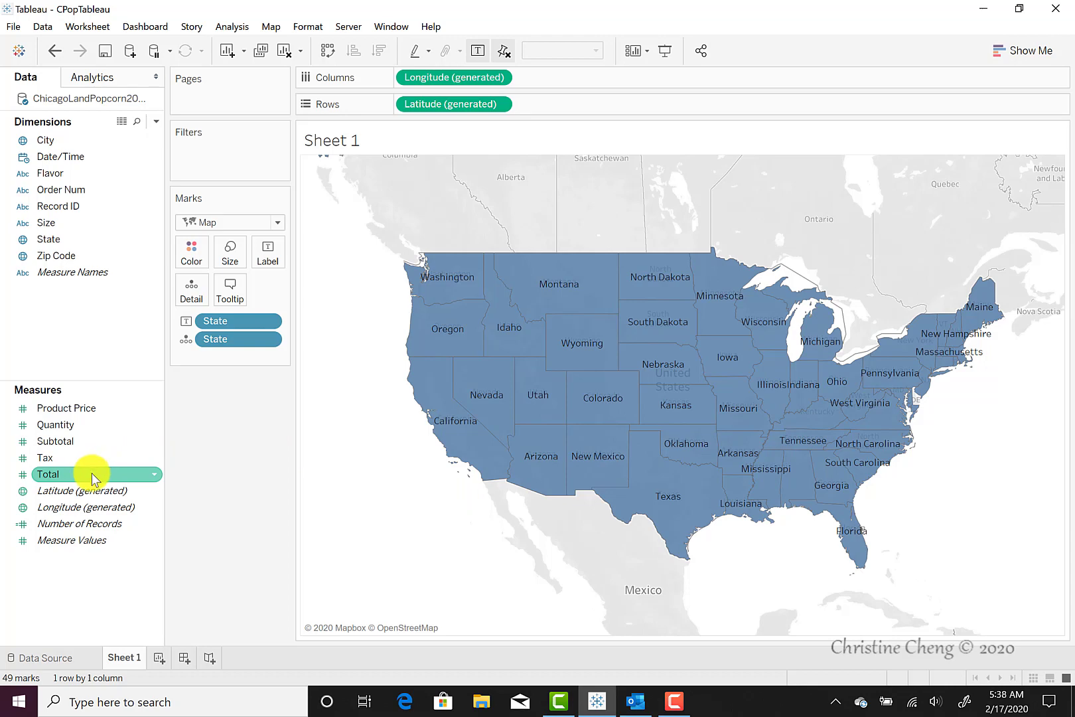
Step: Add the Total measure to Label so each state shows its summed sales beneath its name
{"action": "left_click_drag", "start_coordinate": [92, 473], "coordinate": [279, 262]}
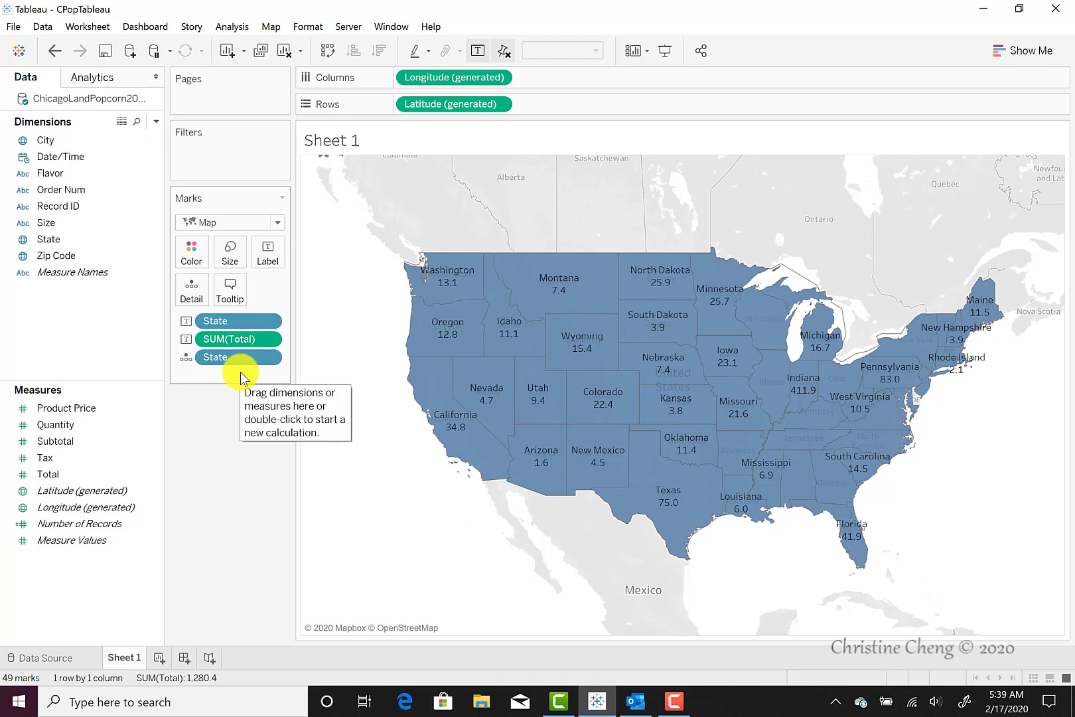
Step: Format the SUM(Total) labels as Currency (Custom) with 0 decimal places
{"action": "left_click", "coordinate": [270, 339]}
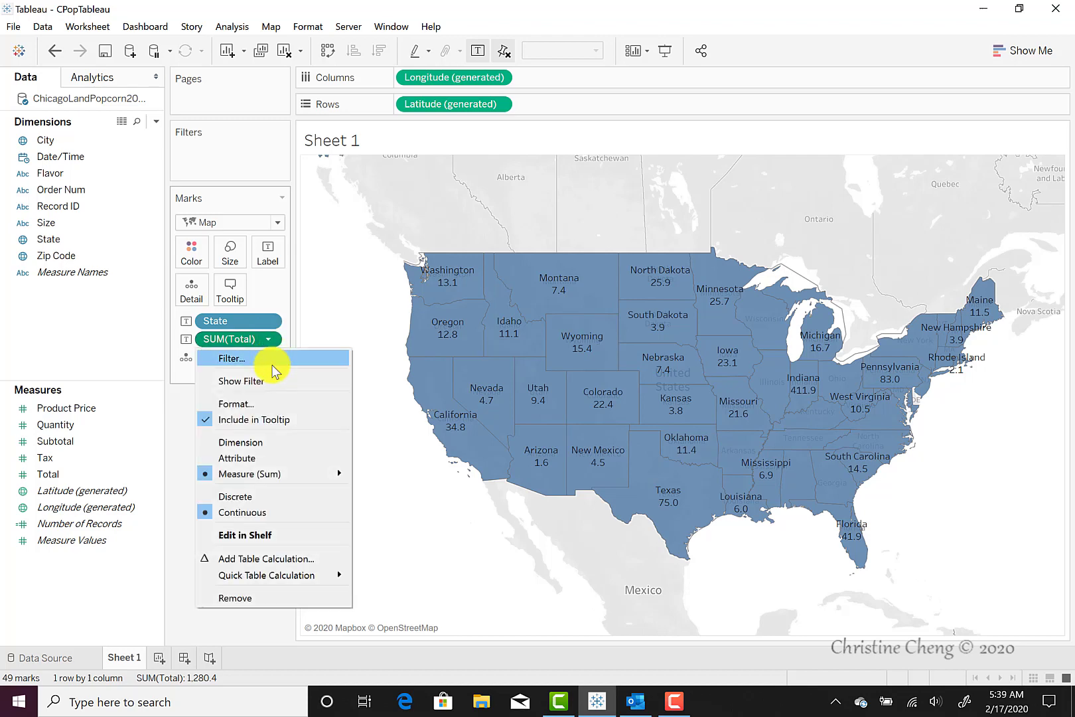
{"action": "left_click", "coordinate": [272, 404]}
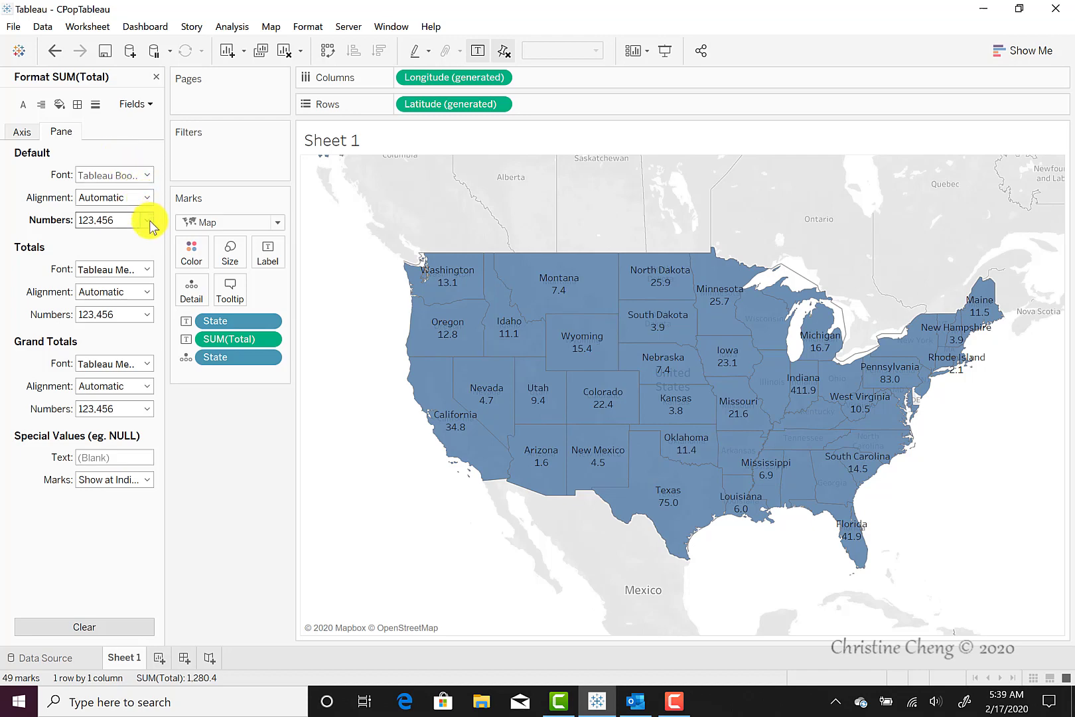
{"action": "left_click", "coordinate": [147, 221]}
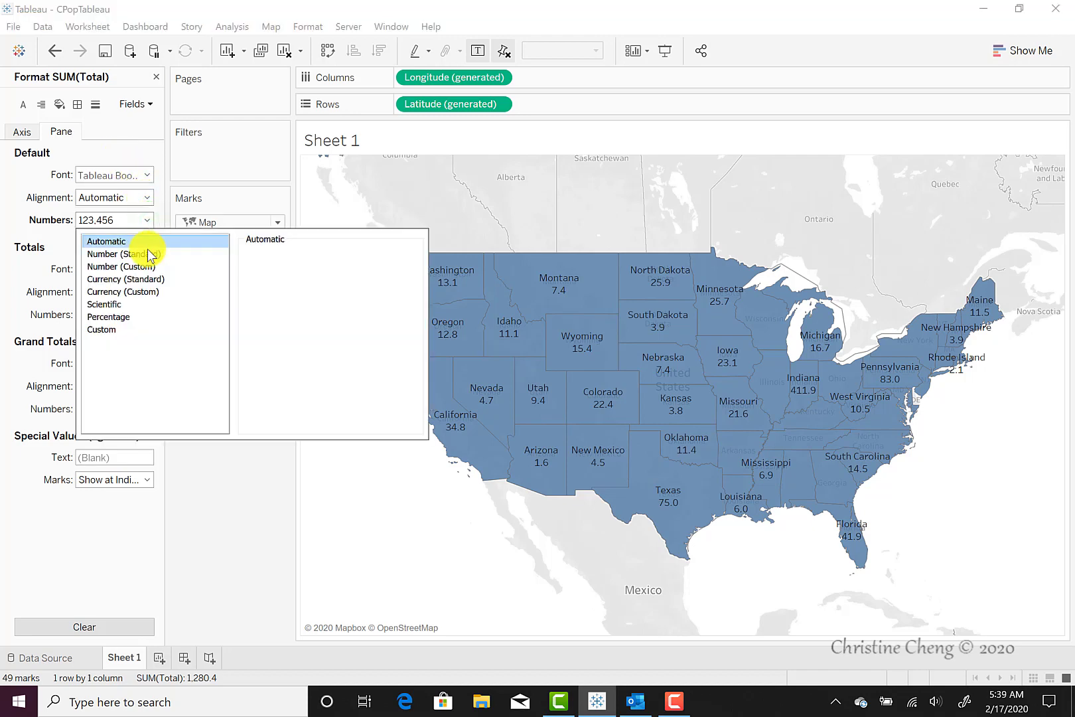
{"action": "left_click", "coordinate": [144, 290]}
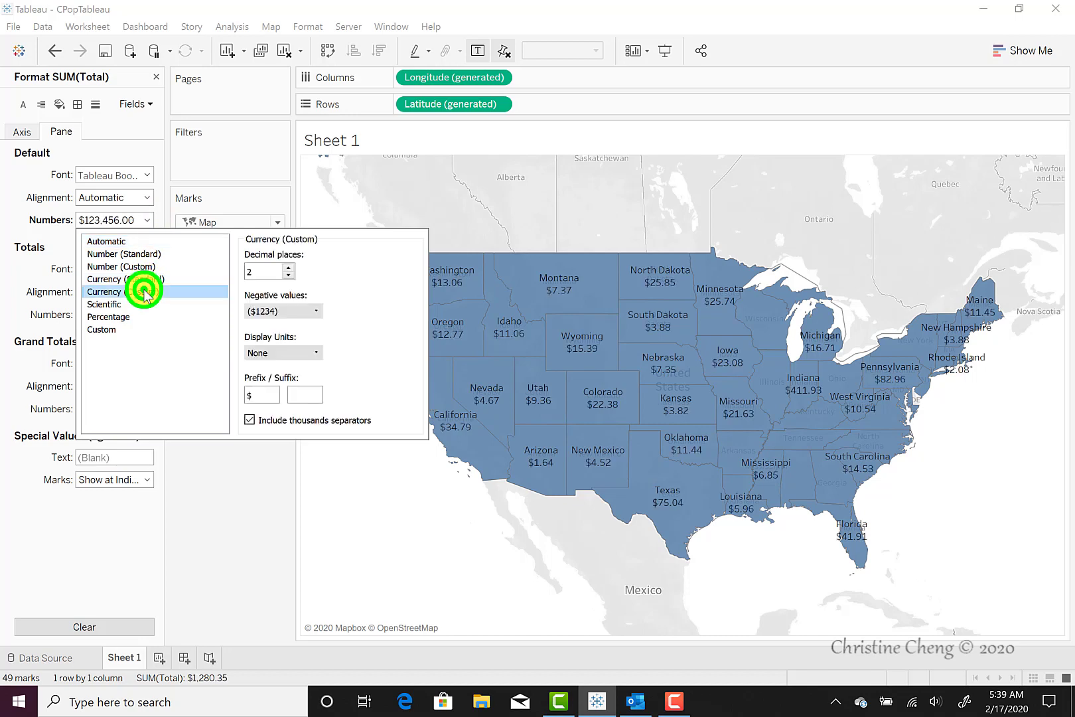
{"action": "double_click", "coordinate": [254, 270]}
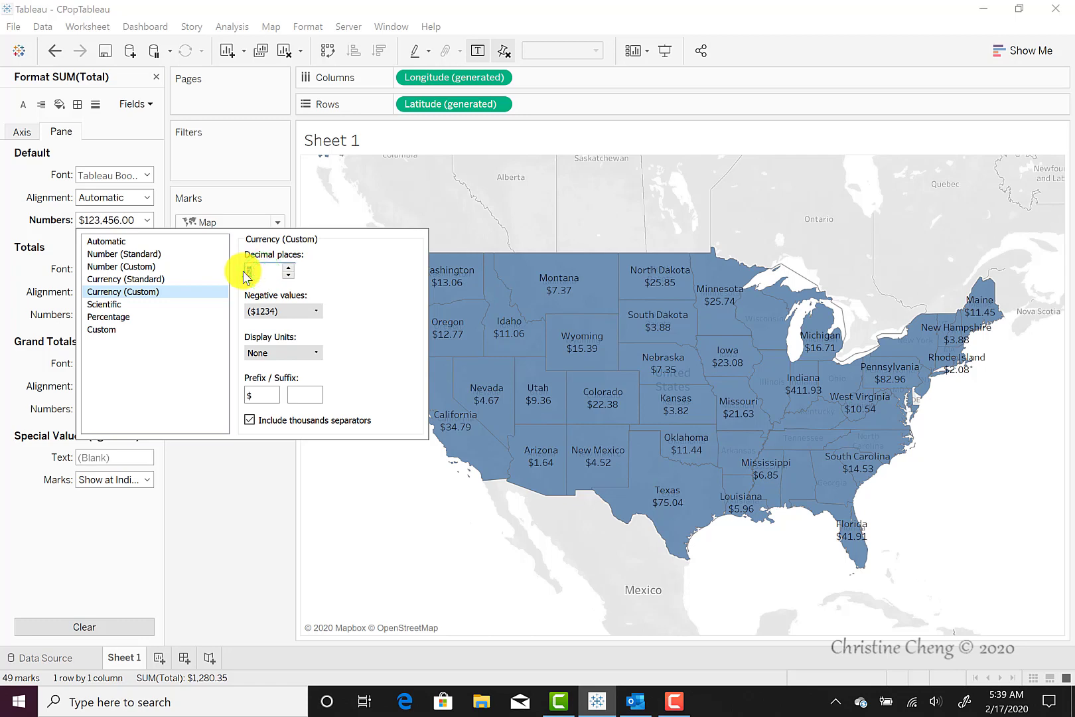
{"action": "type", "text": "0"}
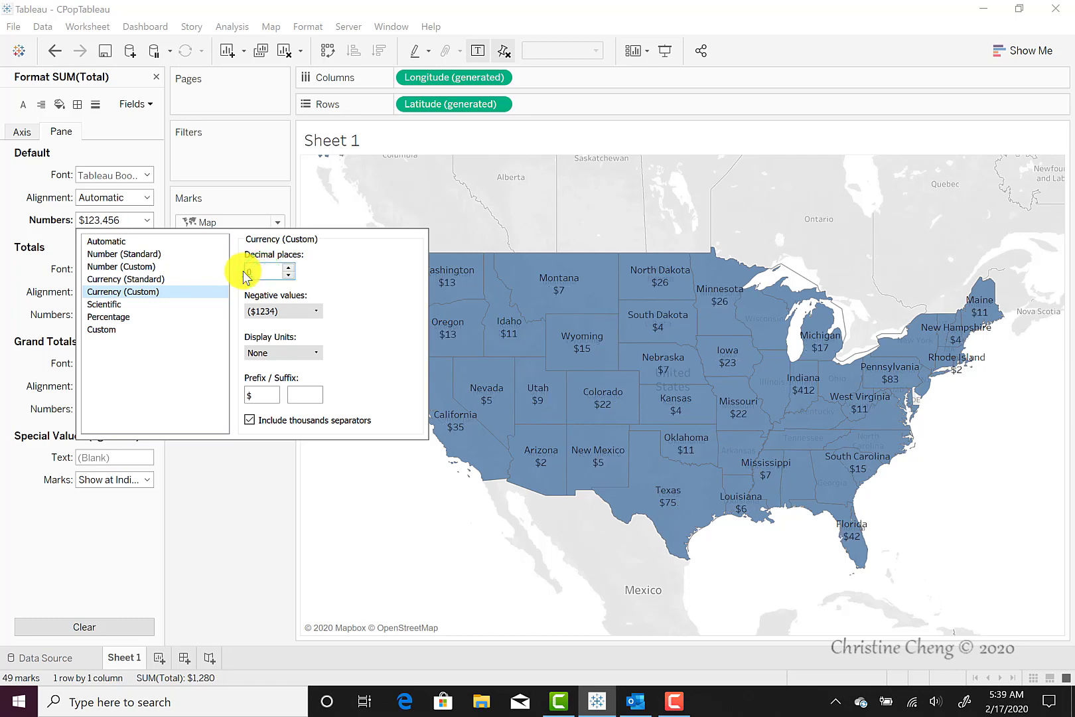
{"action": "left_click", "coordinate": [288, 270]}
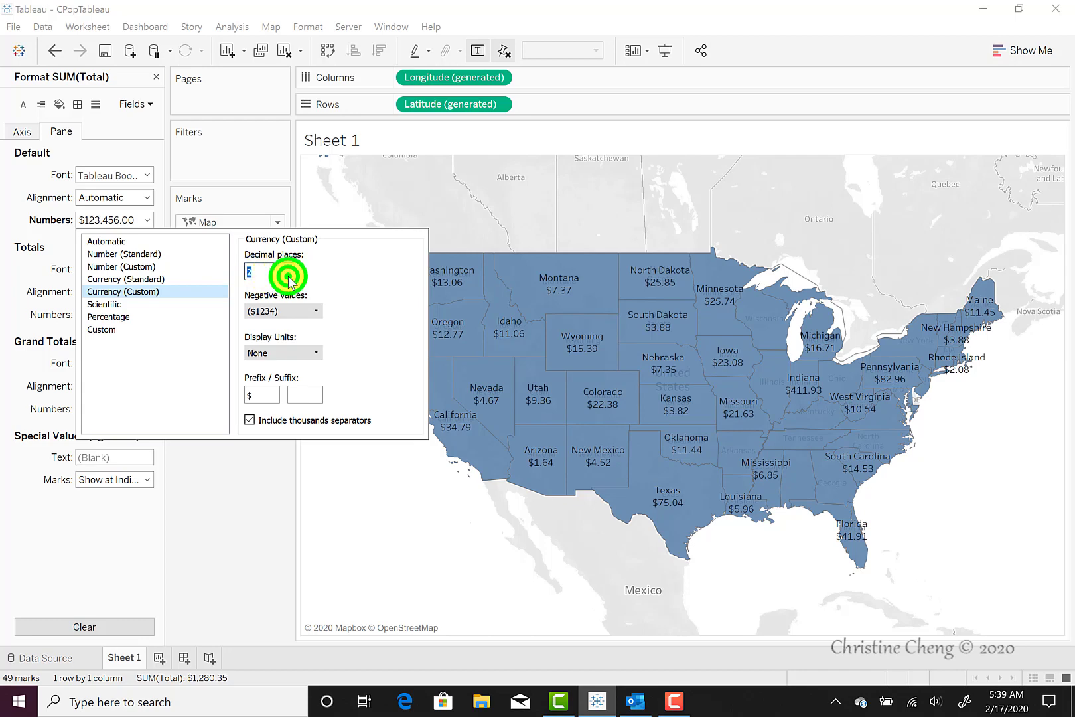
{"action": "left_click", "coordinate": [288, 275]}
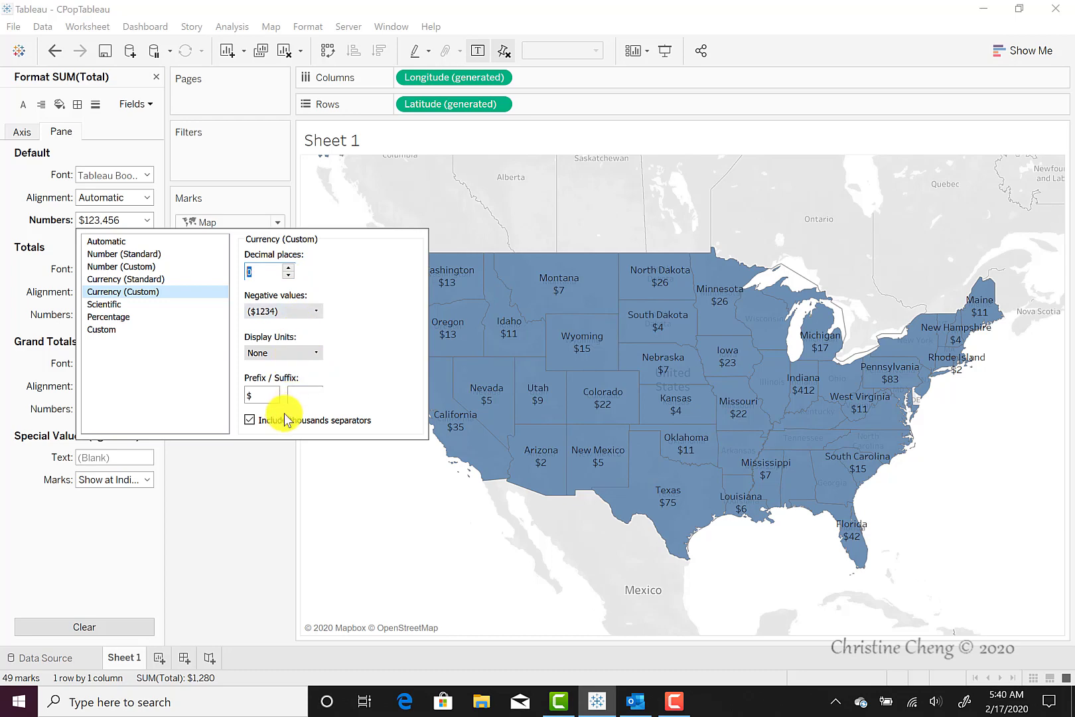
{"action": "left_click", "coordinate": [270, 471]}
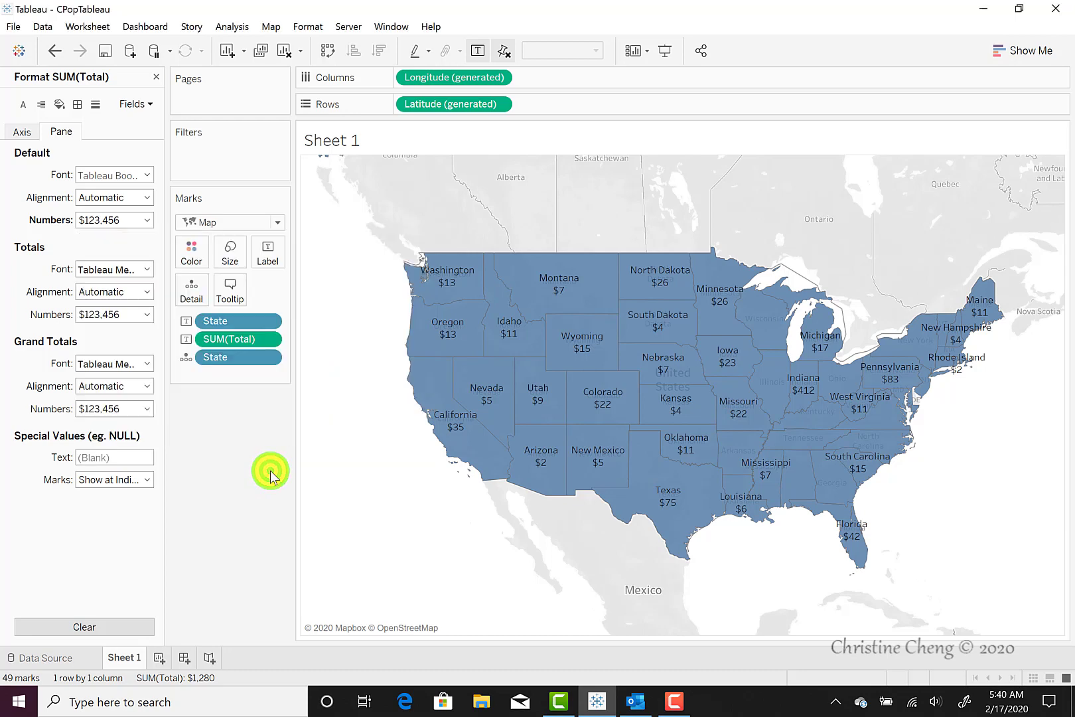
Step: Close the Format SUM(Total) pane and dismiss the SUM(Total) pill menu without changes
{"action": "left_click", "coordinate": [157, 77]}
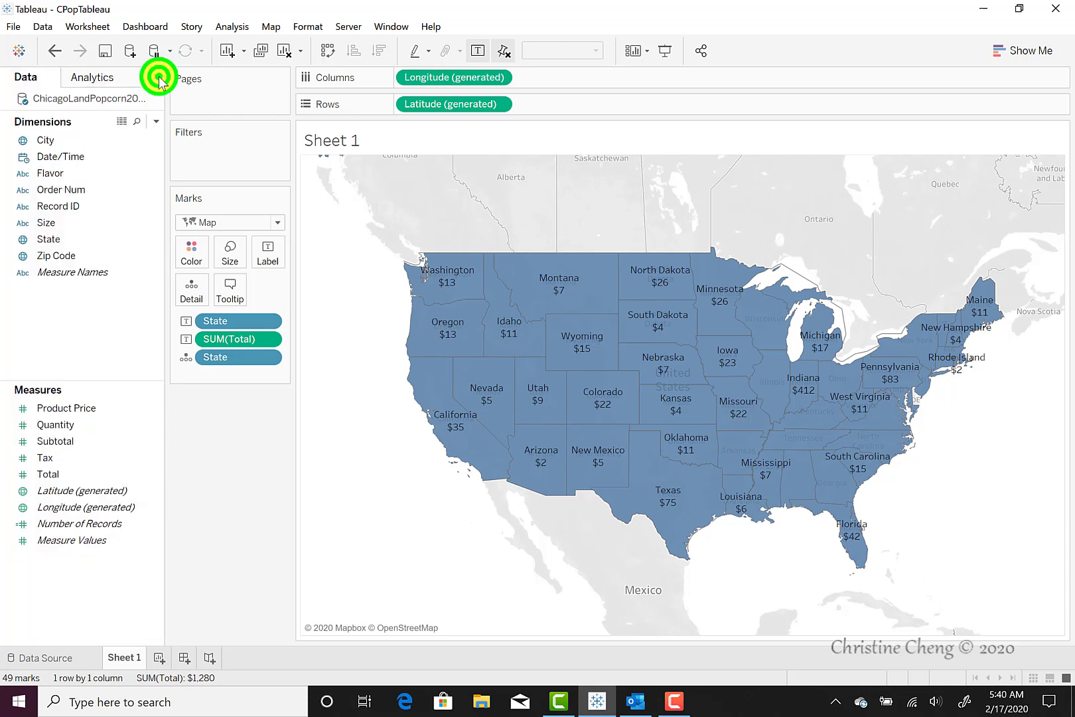
{"action": "left_click", "coordinate": [271, 342]}
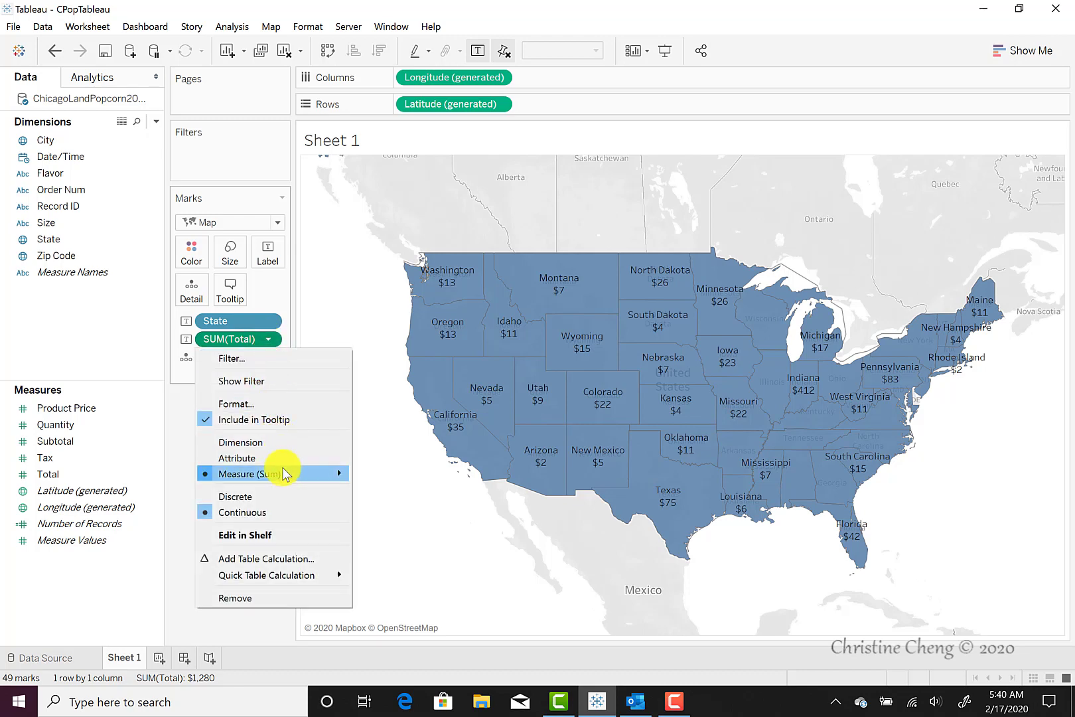
{"action": "mouse_move", "coordinate": [283, 474]}
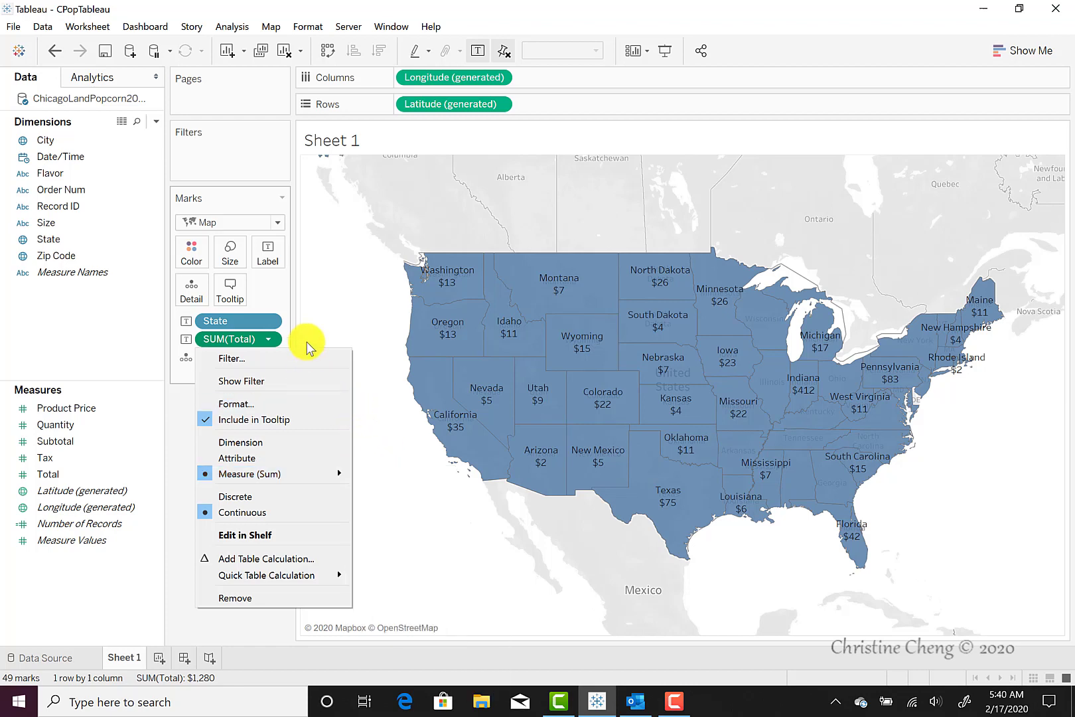
{"action": "left_click", "coordinate": [325, 319]}
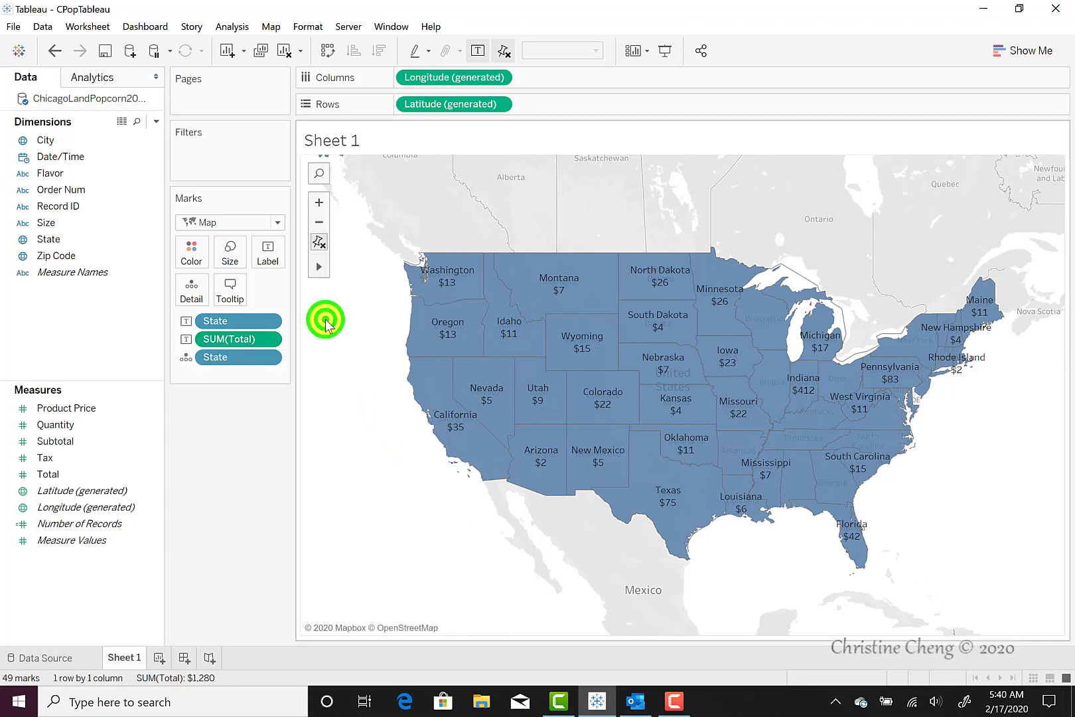